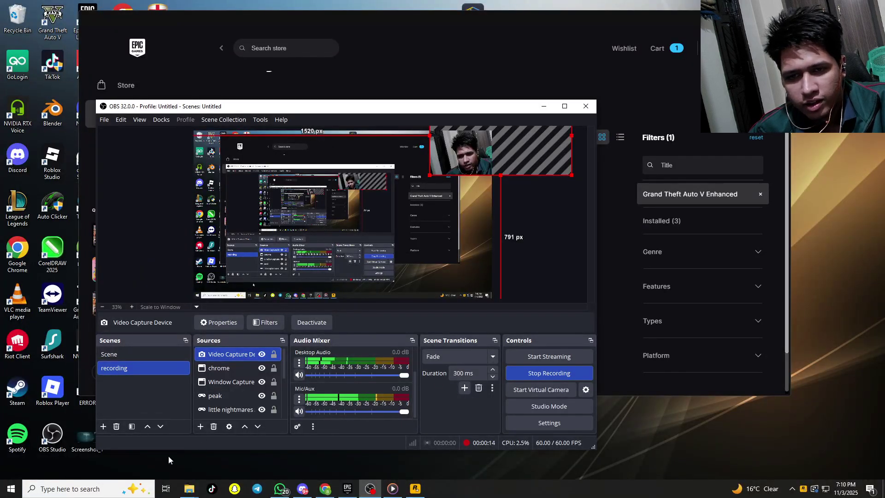
- Run dxdiag and check the graphics card details in the DirectX Diagnostic Tool
left_click(89, 488)
type("dxd")
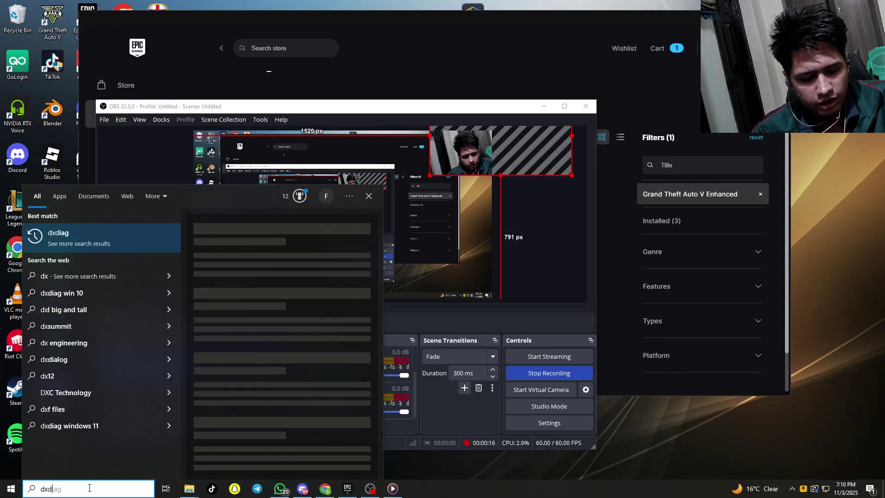
type("iag")
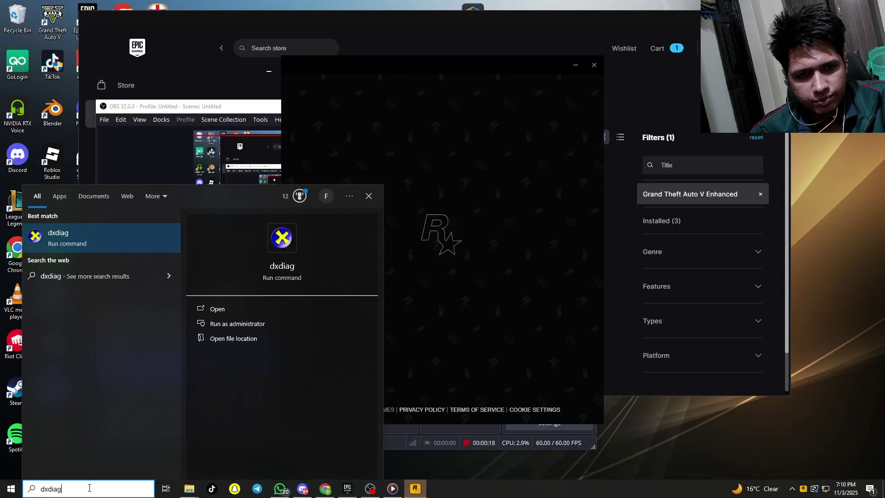
key("Return")
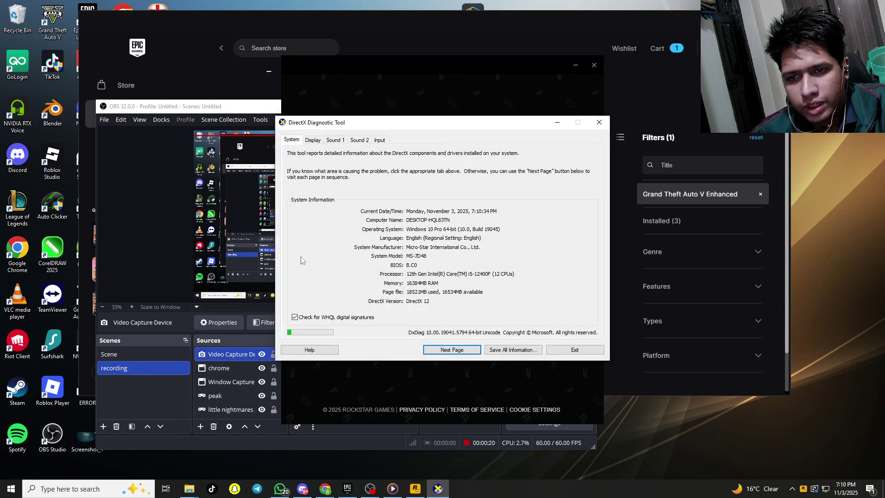
left_click(313, 140)
mouse_move(322, 124)
left_mouse_down()
mouse_move(34, 239)
mouse_move(175, 70)
mouse_move(422, 185)
mouse_move(382, 166)
left_mouse_up()
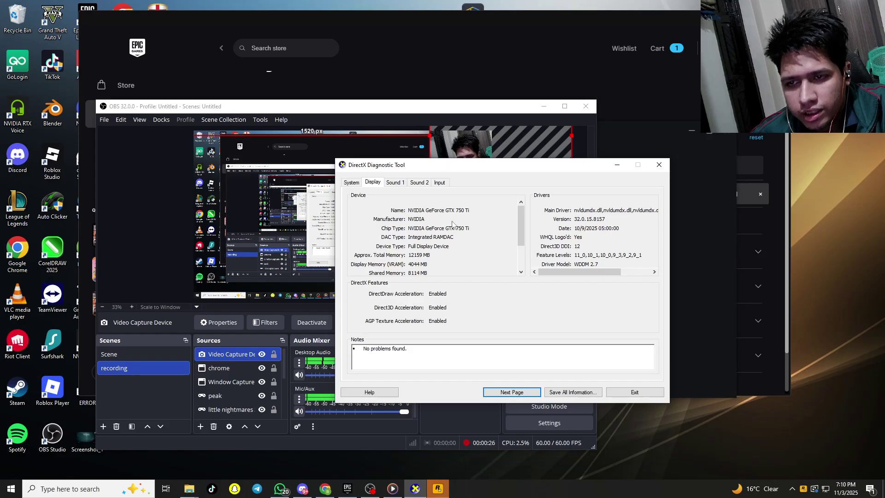
left_click(659, 165)
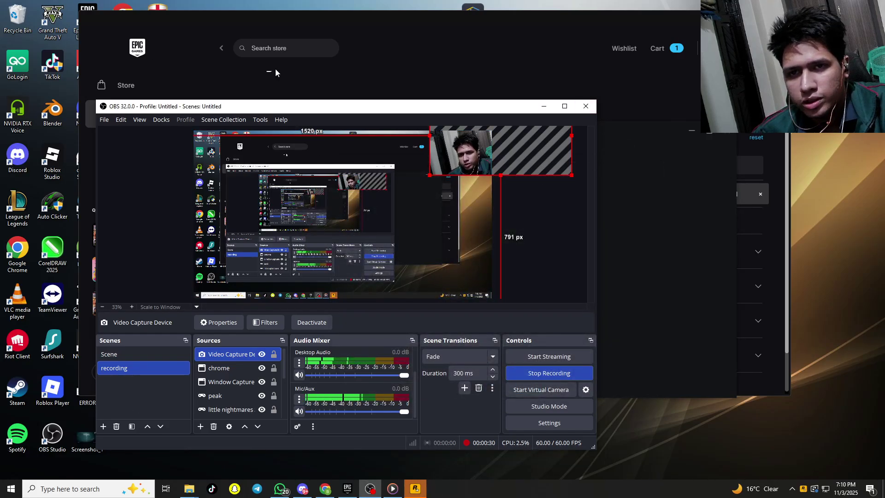
- Dismiss the ERR_SYS_SYSREQ_GPU and ERR_GFX_D3D_NOD3D12 errors and close Rockstar Games Launcher from the taskbar
left_click(543, 106)
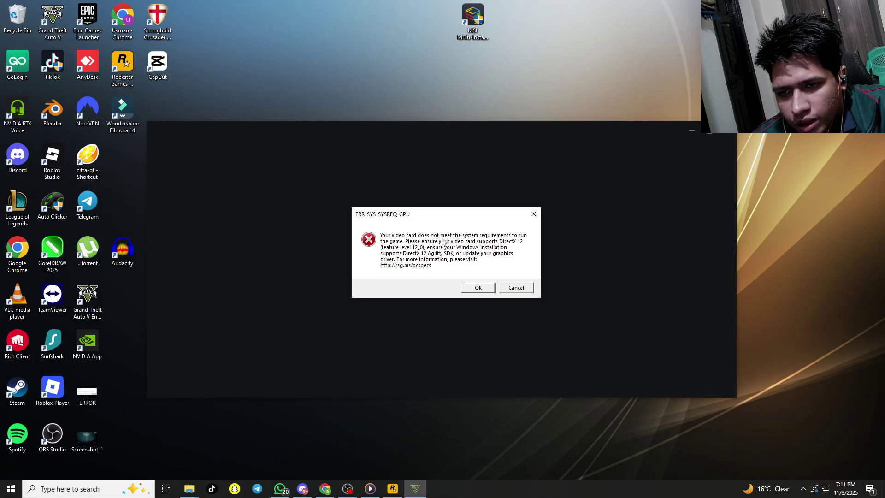
left_click(476, 288)
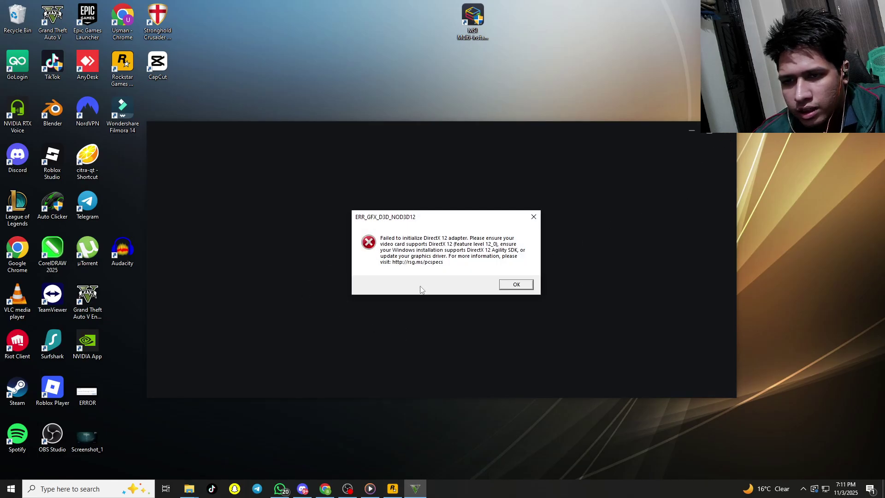
left_click(502, 286)
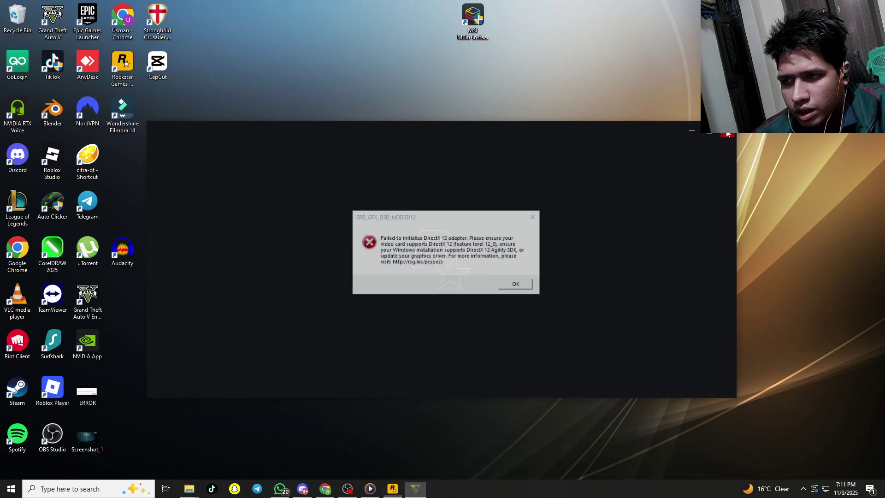
left_click(523, 287)
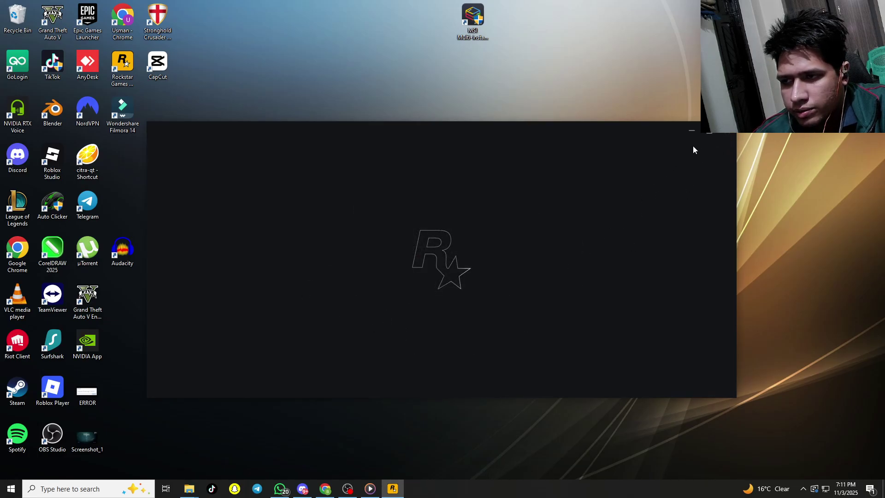
right_click(392, 488)
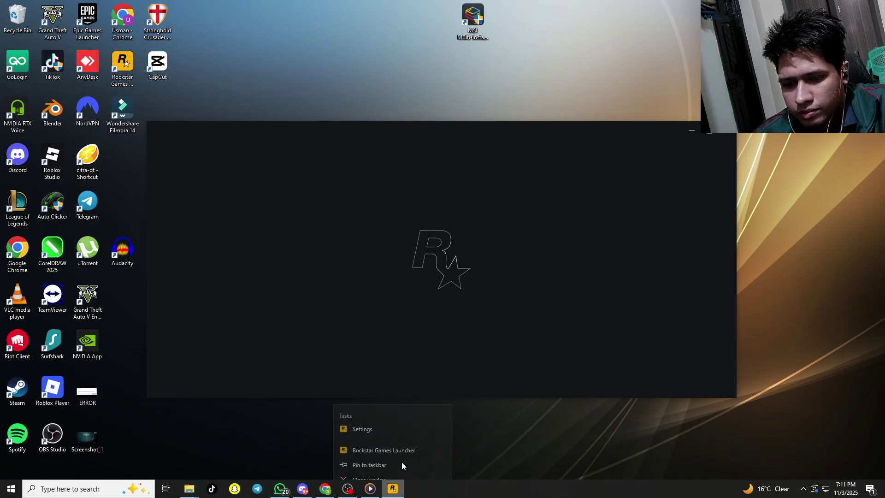
left_click(389, 466)
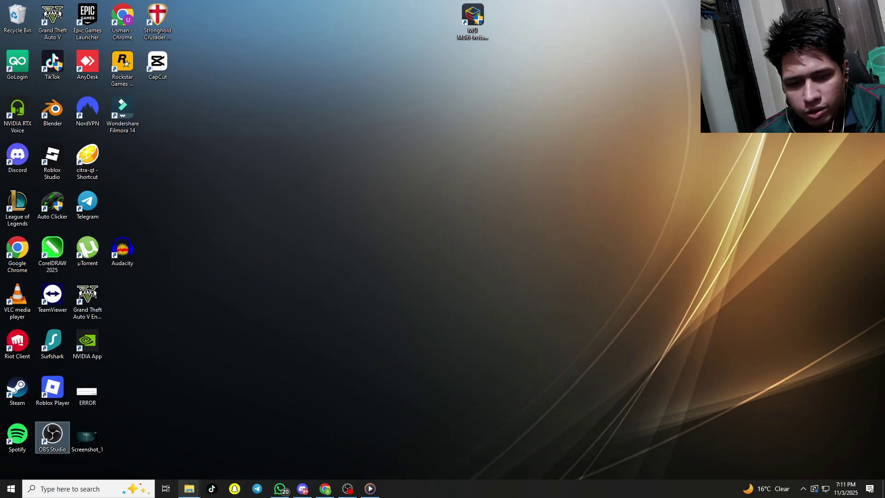
mouse_move(189, 489)
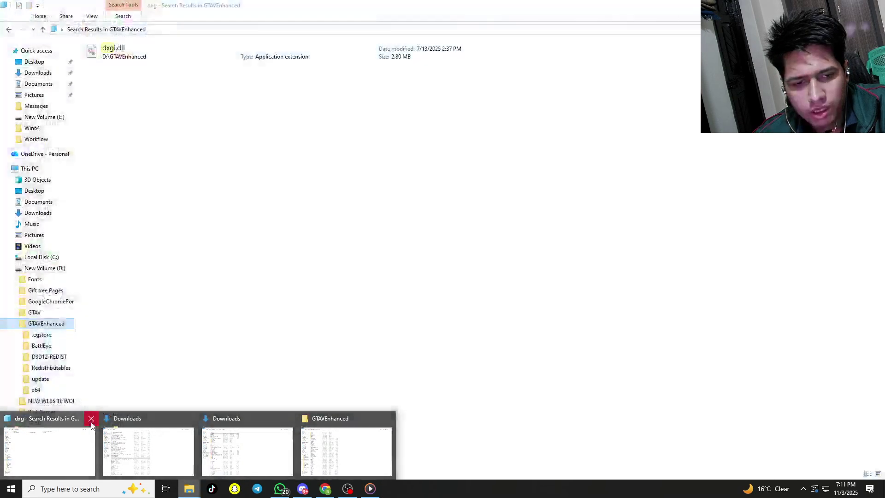
- Close the extra Explorer windows and move d3d12.dll from Downloads onto the desktop
left_click(91, 418)
left_click(232, 418)
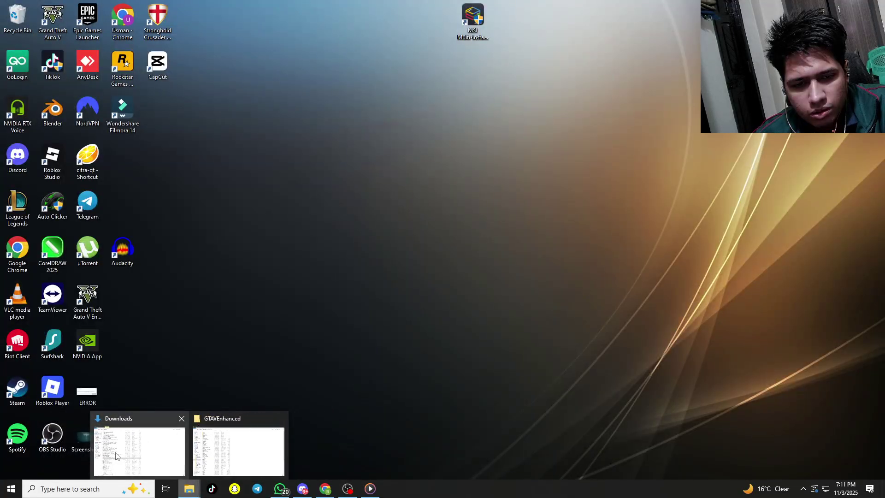
left_click(90, 449)
scroll(585, 232, "down", 5)
scroll(830, 366, "up", 5)
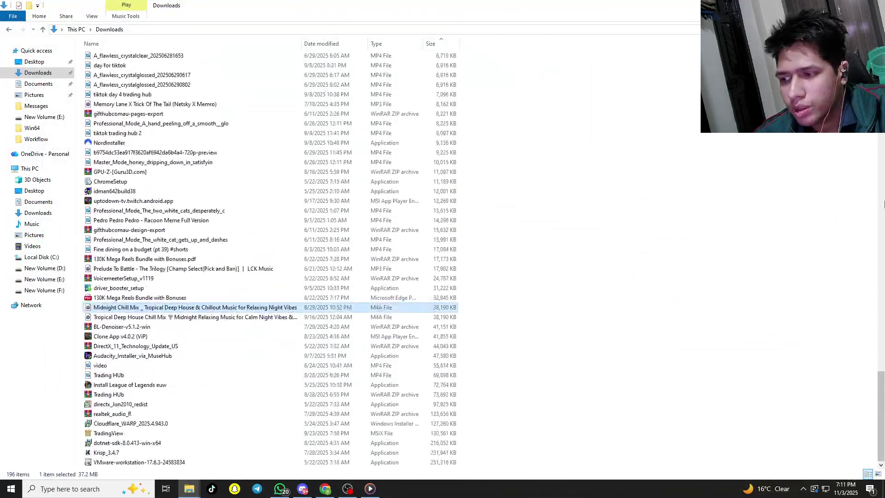
scroll(732, 276, "up", 10)
scroll(703, 249, "up", 5)
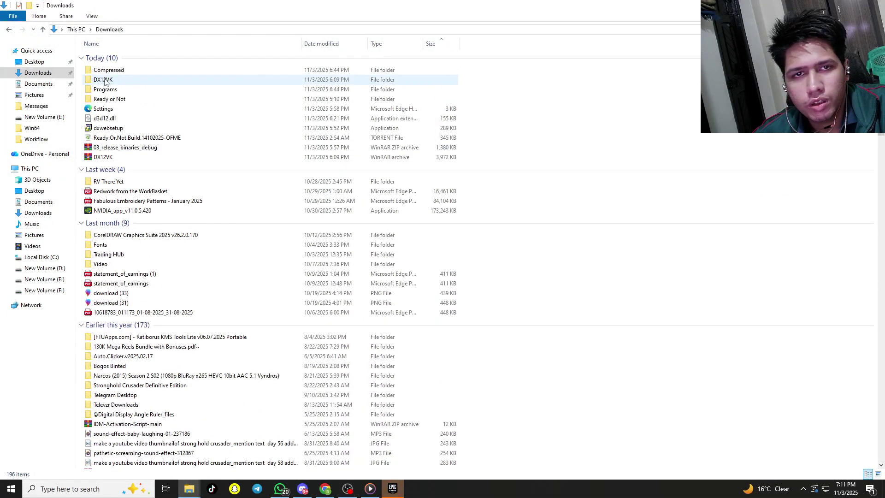
left_click(105, 118)
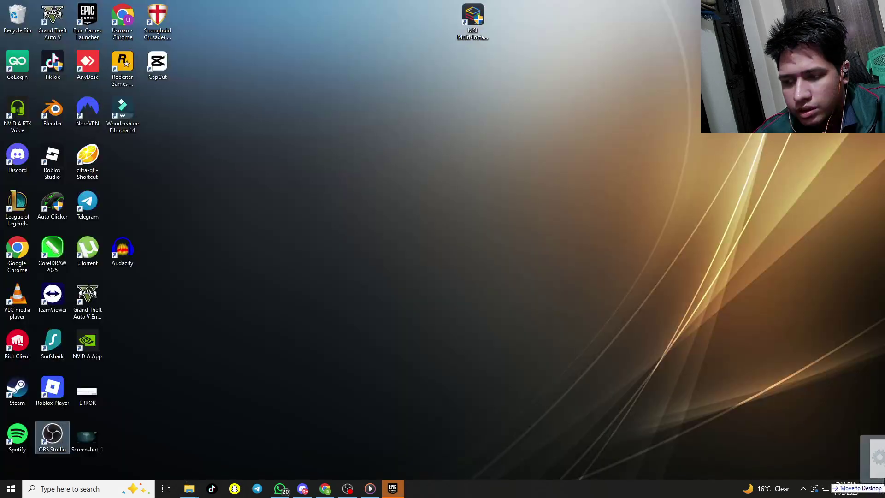
left_click_drag(872, 477, 563, 172)
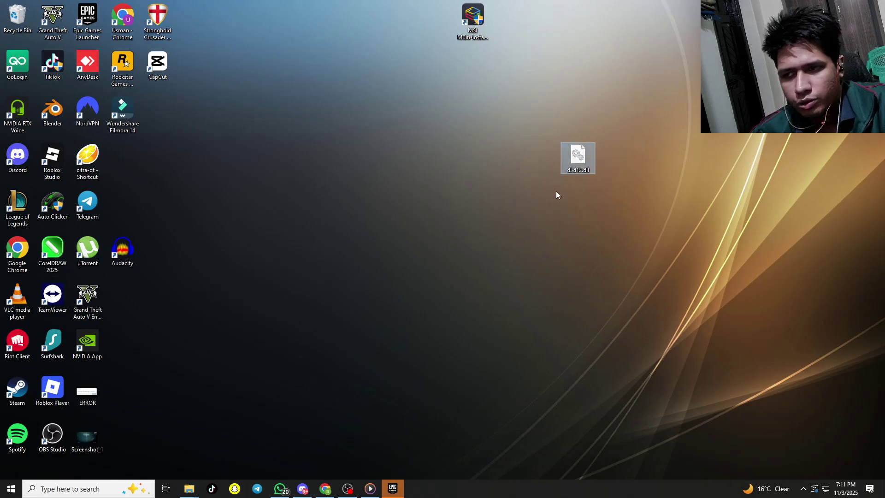
- Copy the desktop's d3d12.dll to the clipboard and bring up Epic Games Launcher
right_click(577, 159)
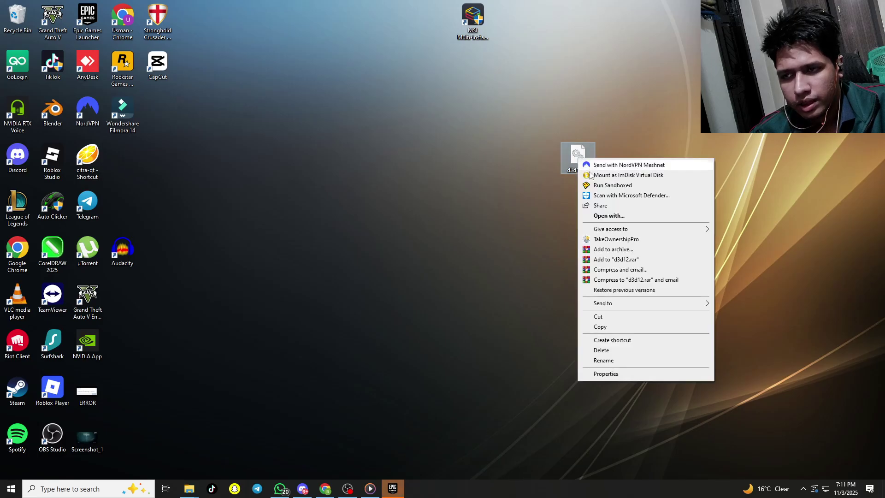
left_click(609, 328)
left_click(201, 398)
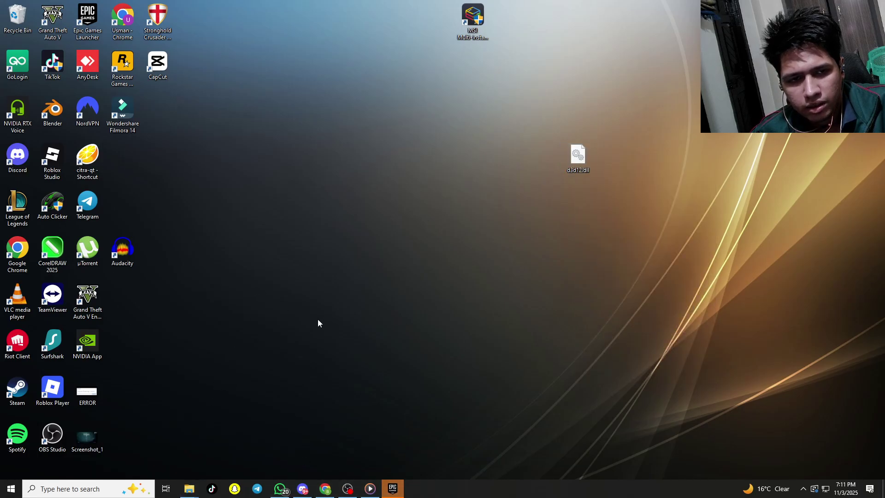
left_click(396, 489)
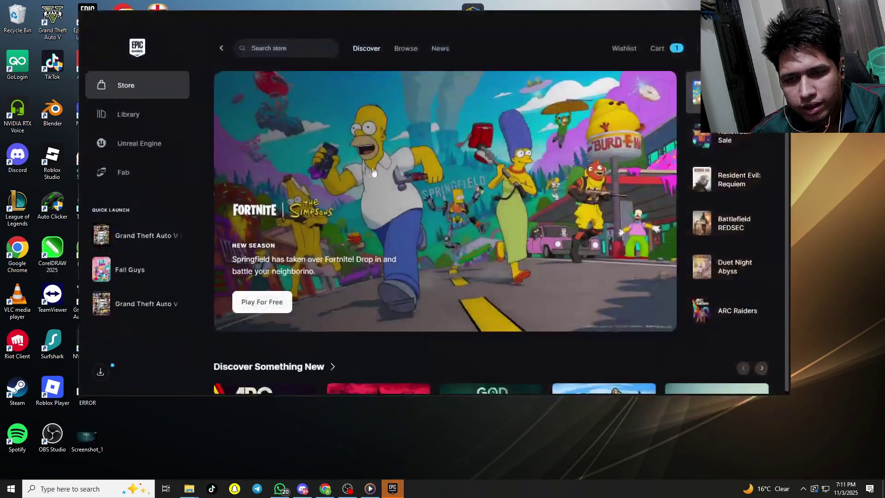
- From the Library, reach GTA V Enhanced's Manage settings and open its install folder
left_click(135, 118)
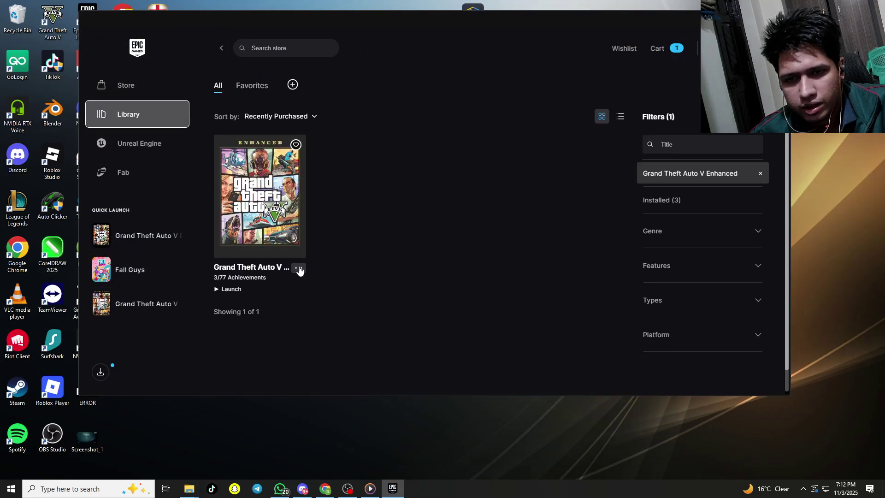
left_click(297, 268)
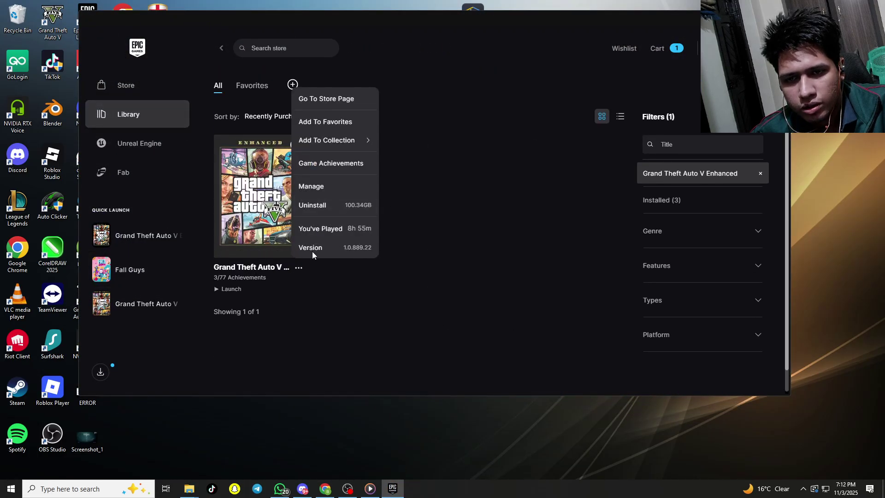
left_click(313, 188)
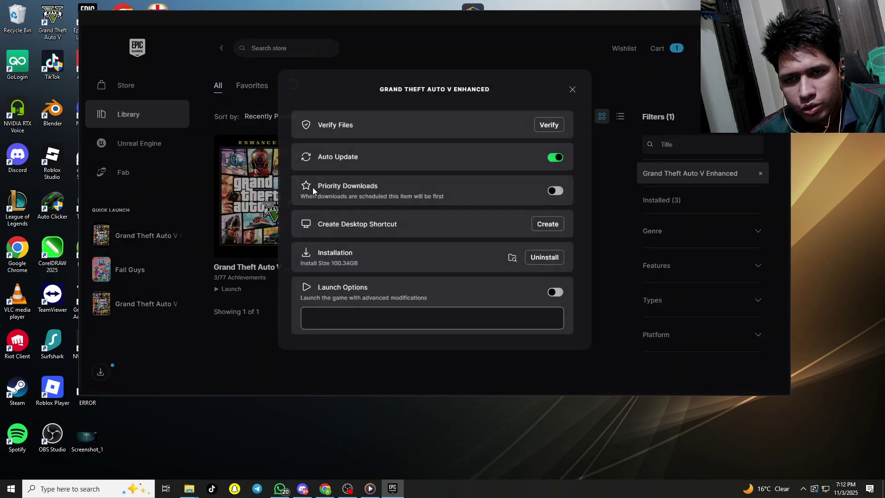
left_click(512, 259)
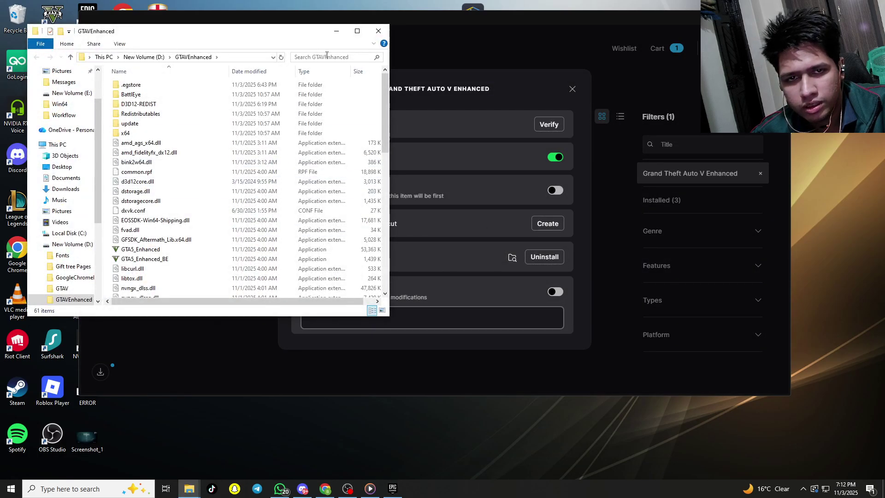
- Paste d3d12.dll into the GTAVEnhanced install folder and return to Epic Games Launcher
left_click(357, 30)
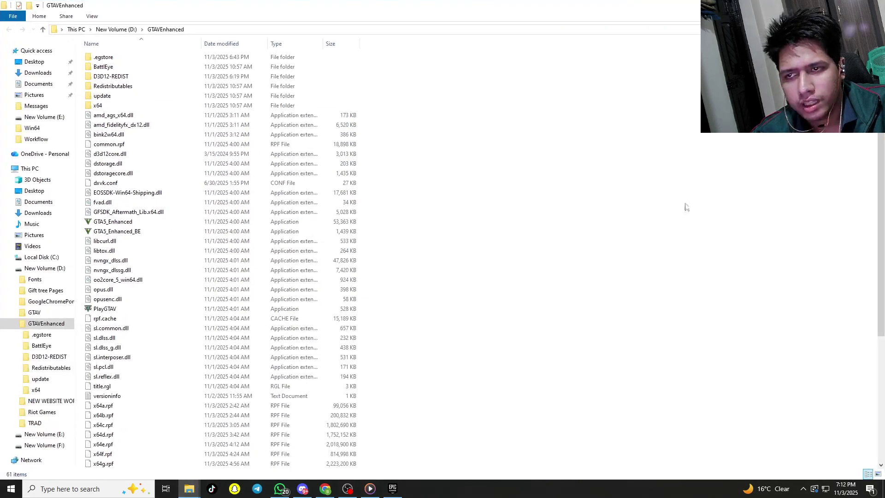
right_click(550, 153)
left_click(569, 215)
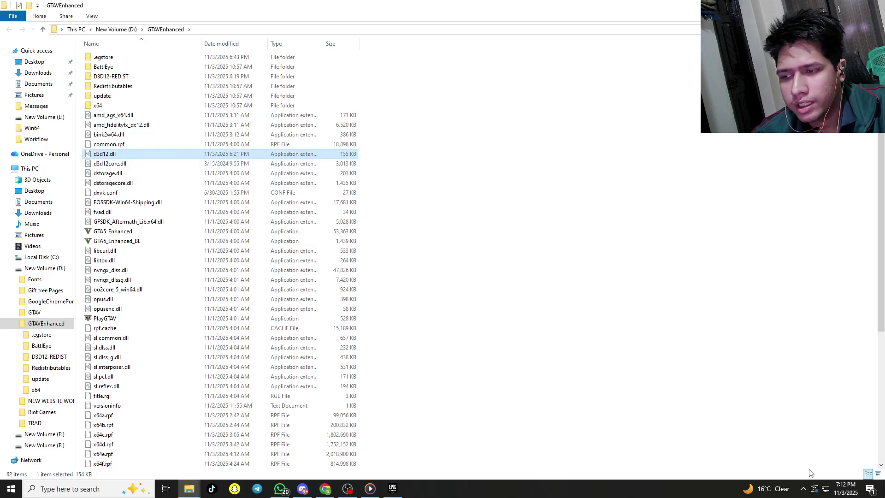
left_click(392, 488)
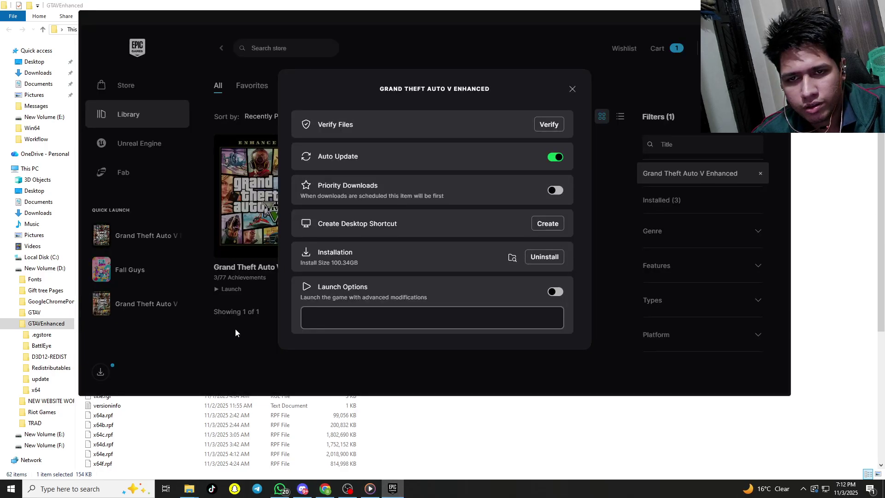
- Close the GTA V Enhanced Manage dialog so the game can be launched
left_click(235, 329)
mouse_move(248, 193)
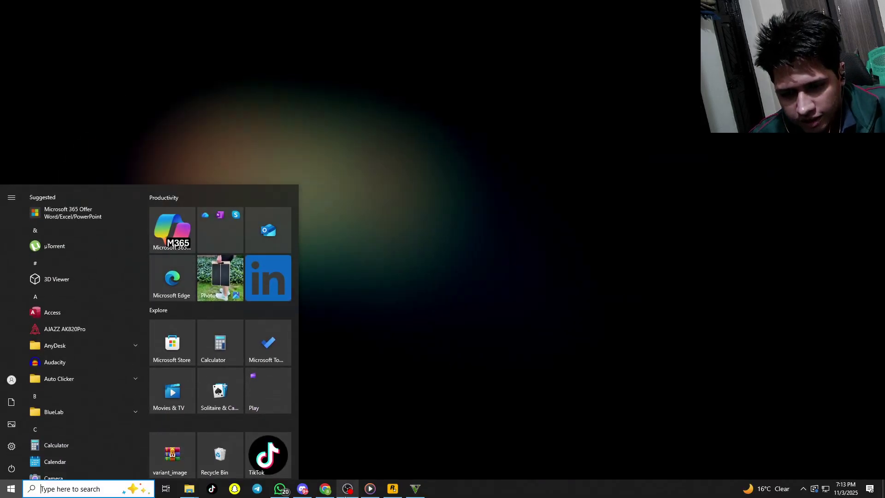
- With the GTA Online menu loaded, move to the Straight to Business tile and confirm quitting the game
left_click(338, 453)
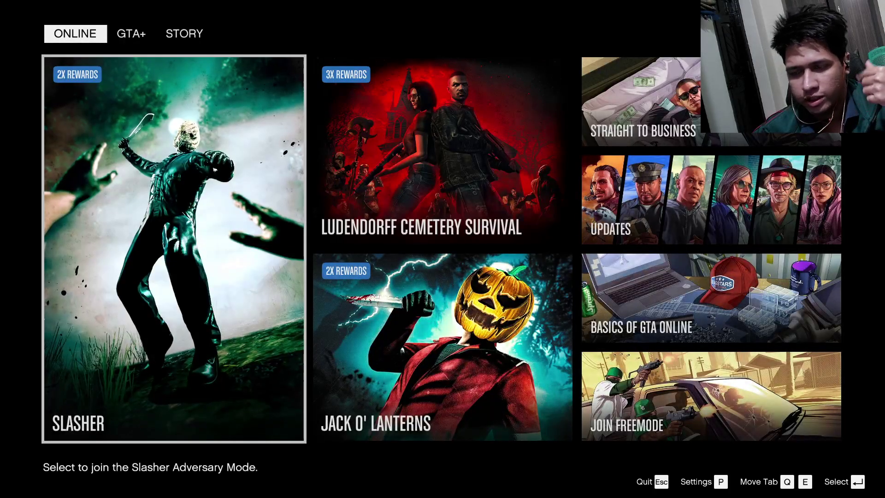
key("Right")
key("Right")
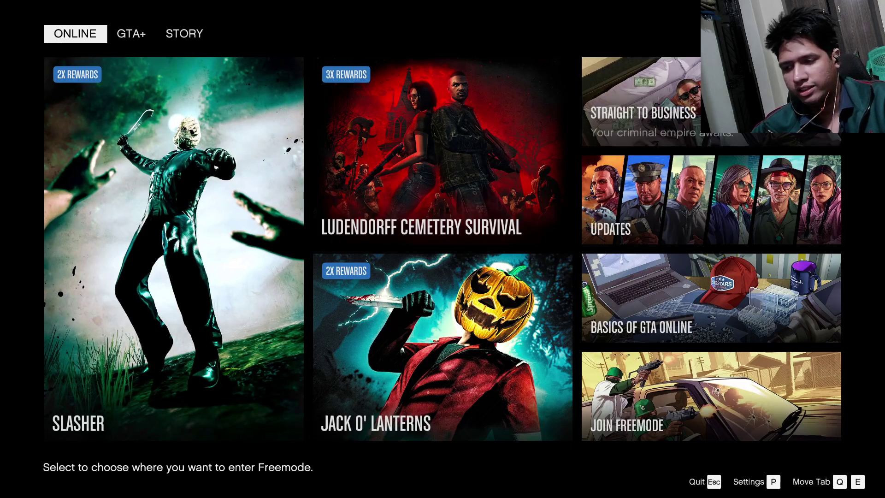
key("Escape")
key("Return")
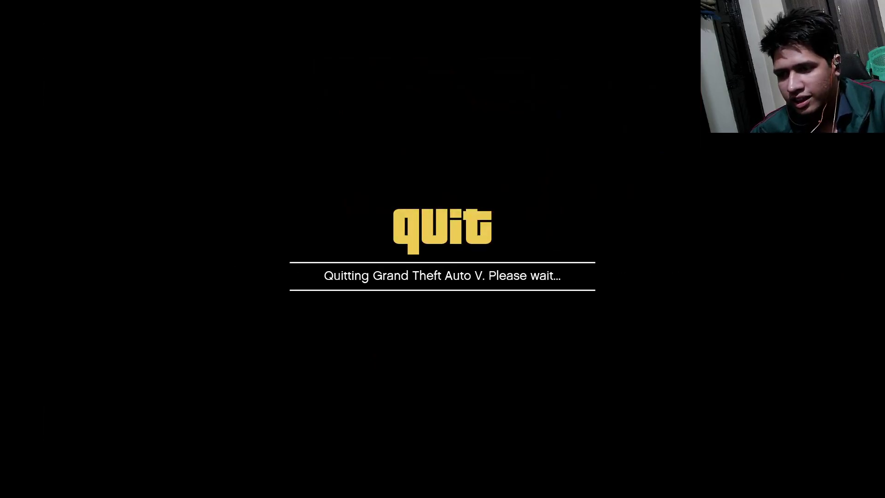